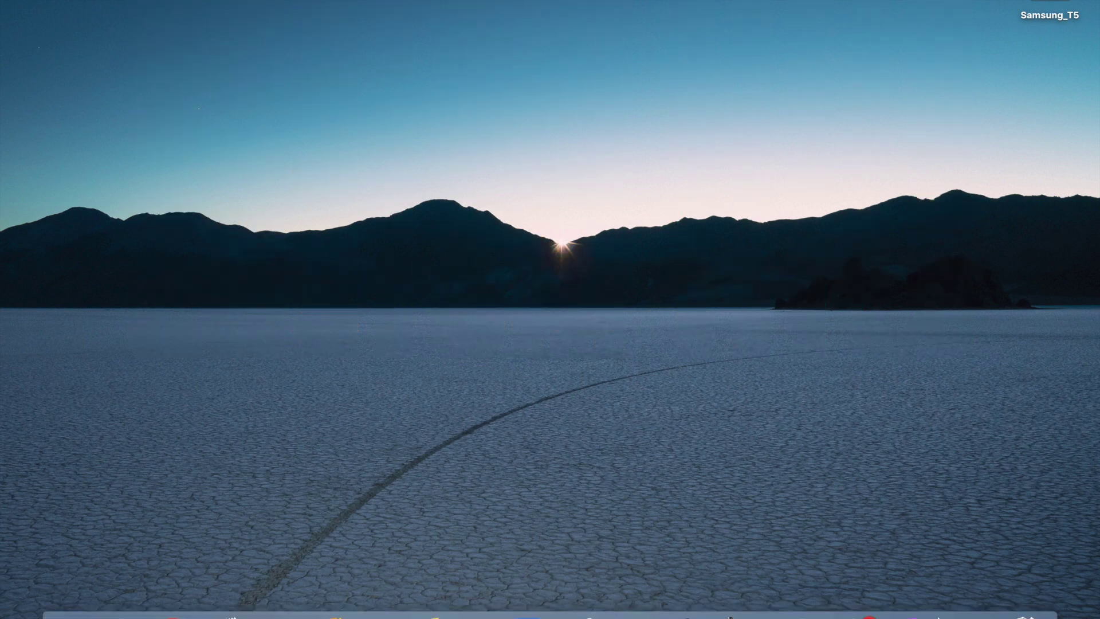
# Drag the Build In/Out Custom title onto the Demo timeline above the Custom clip.
pyautogui.click(968, 599)
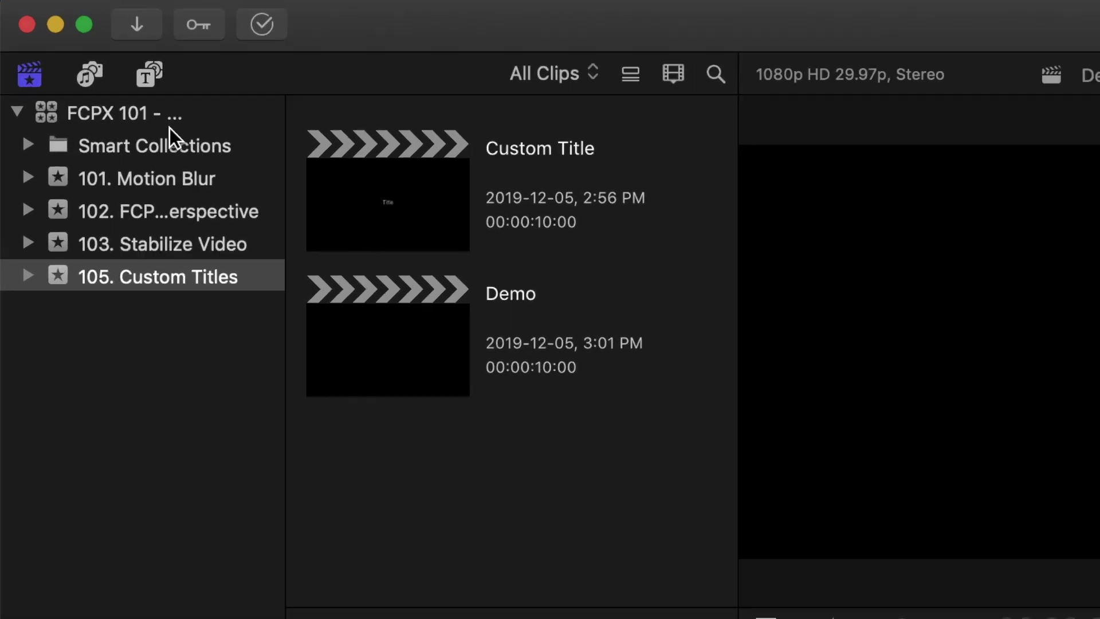
pyautogui.click(79, 42)
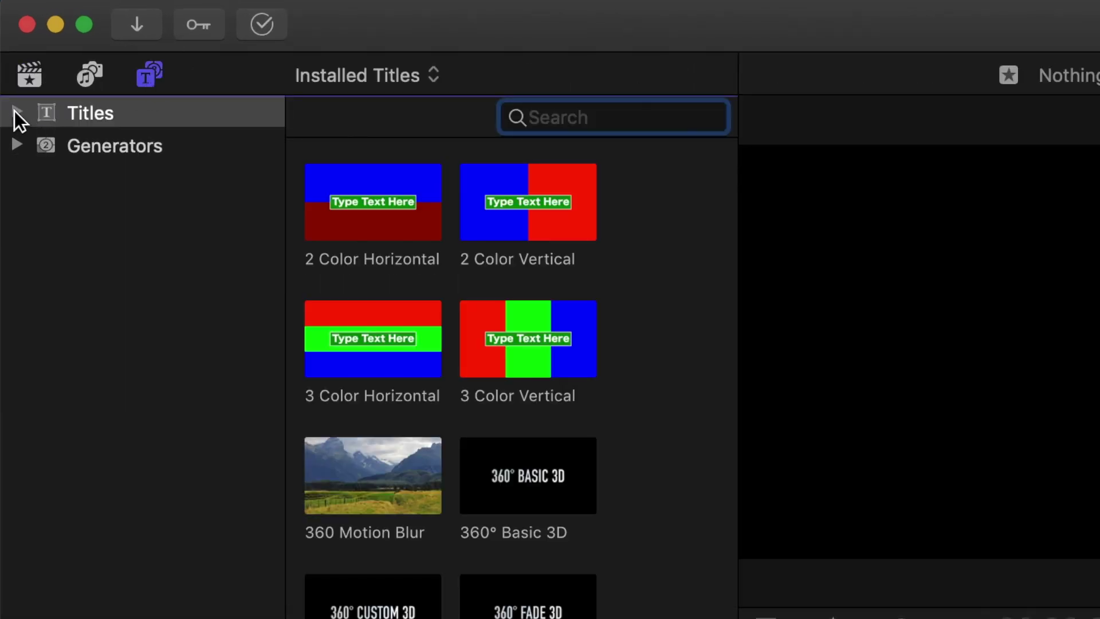
pyautogui.click(16, 112)
pyautogui.click(138, 470)
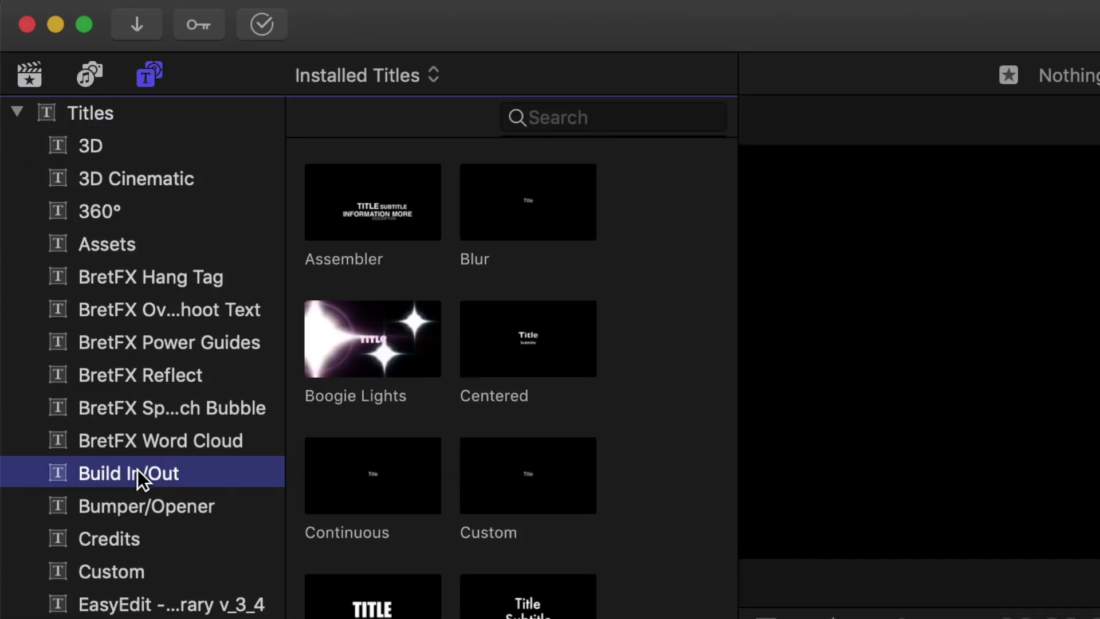
pyautogui.click(524, 476)
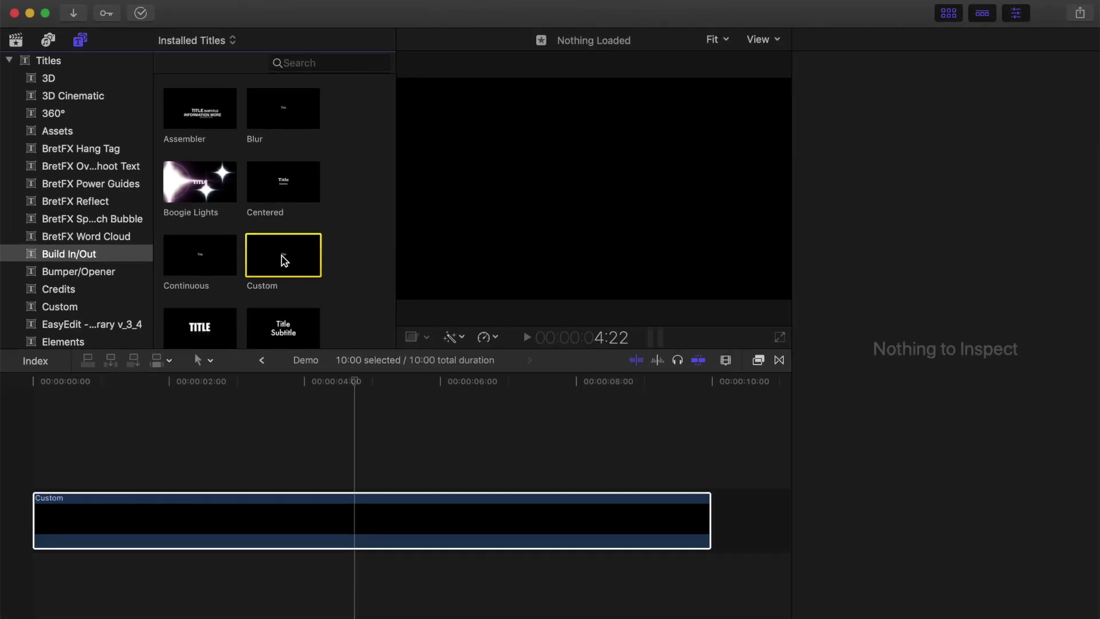
pyautogui.moveTo(284, 260); pyautogui.dragTo(3, 445)
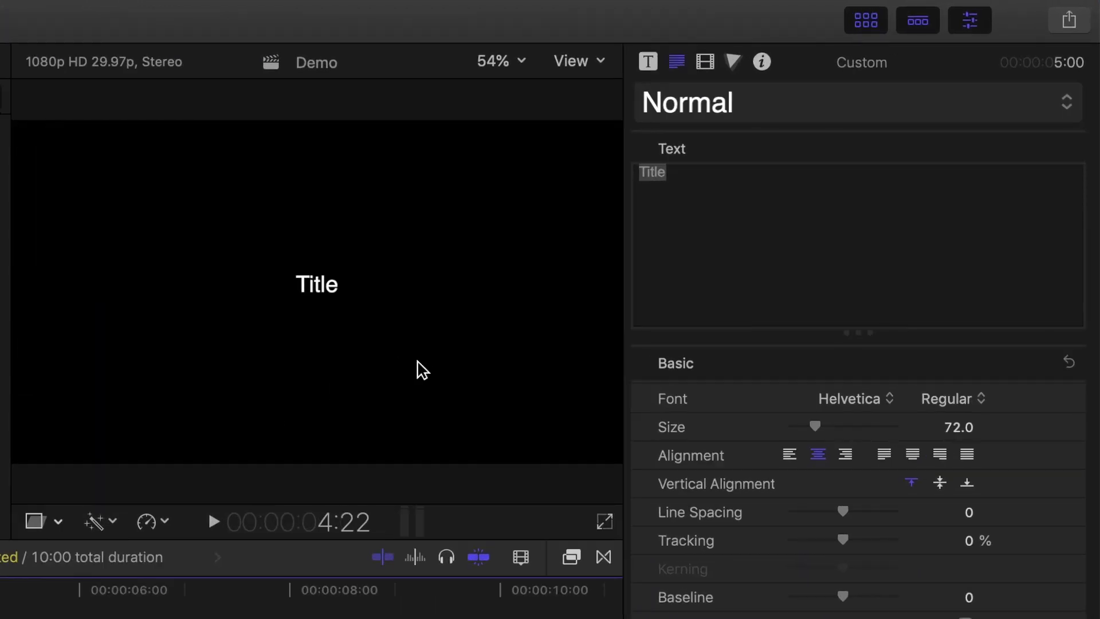
# Replace 'Title' with three lines 'Animate', 'Titles In', 'Final Cut Pro' in Hiragino Kaku Gothic W8, size 219.
pyautogui.moveTo(686, 182); pyautogui.dragTo(631, 177)
pyautogui.write('Animate')
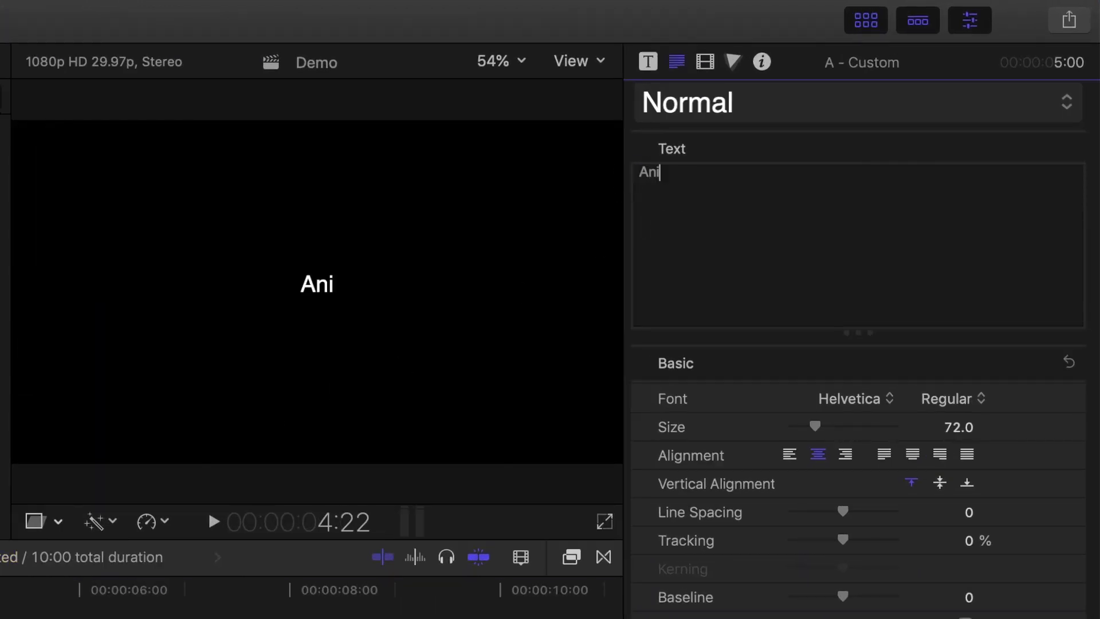
pyautogui.press('Return')
pyautogui.write('Titles In')
pyautogui.press('Return')
pyautogui.write('Final Cut Pro')
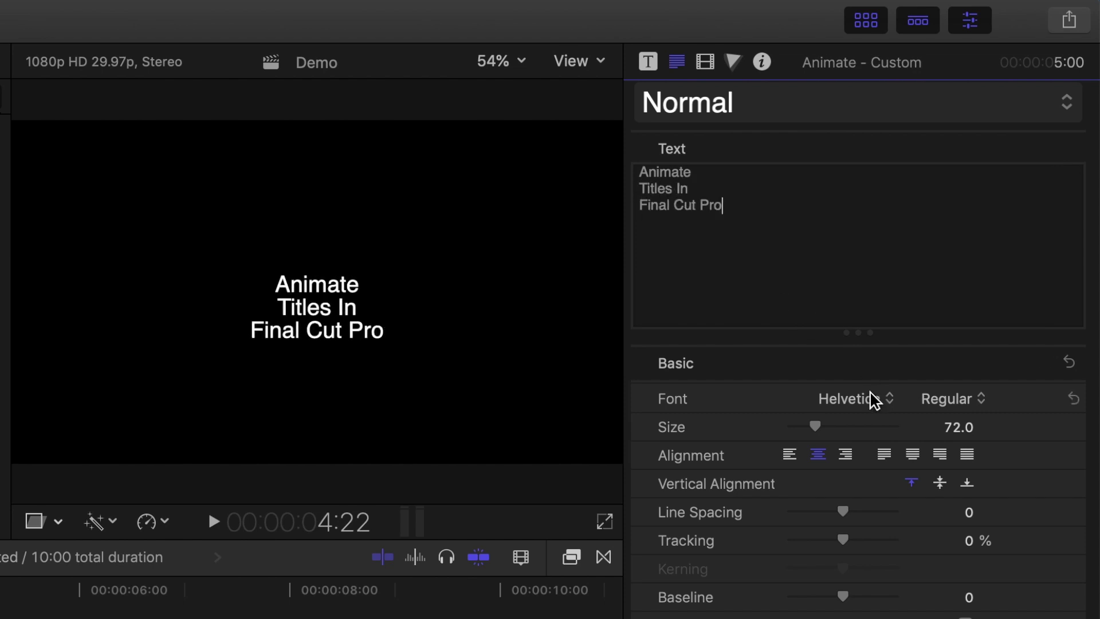
pyautogui.click(874, 399)
pyautogui.click(896, 550)
pyautogui.moveTo(842, 427); pyautogui.dragTo(872, 428)
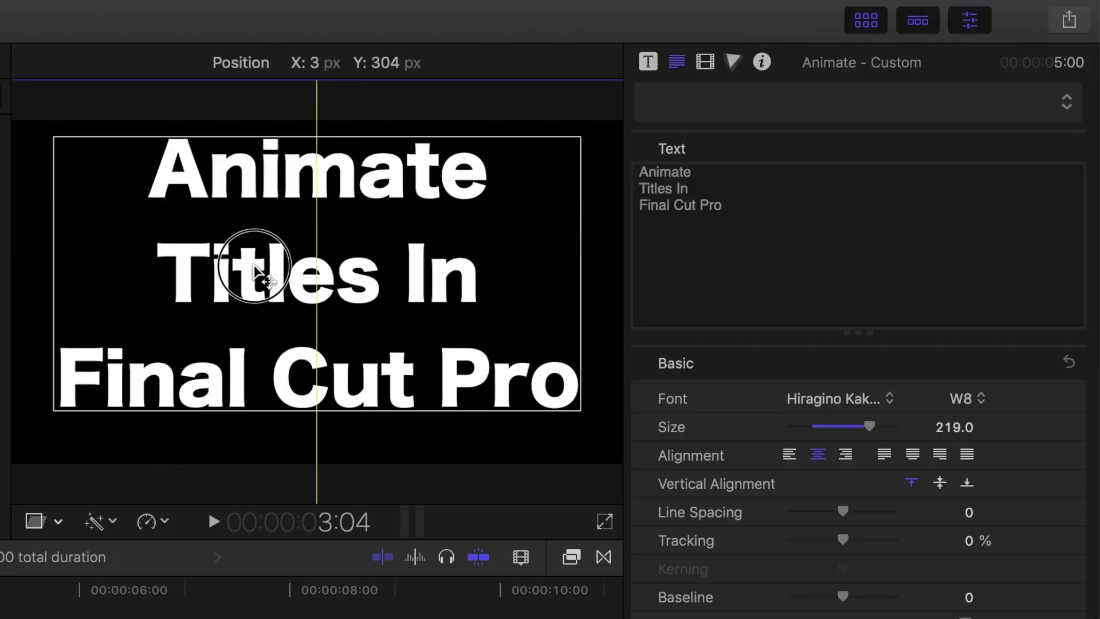
# Color 'Titles In' lime green and 'Final Cut Pro' red, tighten line spacing to -90, and lower the title.
pyautogui.moveTo(246, 266); pyautogui.dragTo(245, 282)
pyautogui.moveTo(689, 188); pyautogui.dragTo(631, 184)
pyautogui.scroll(-10, 860, 401)
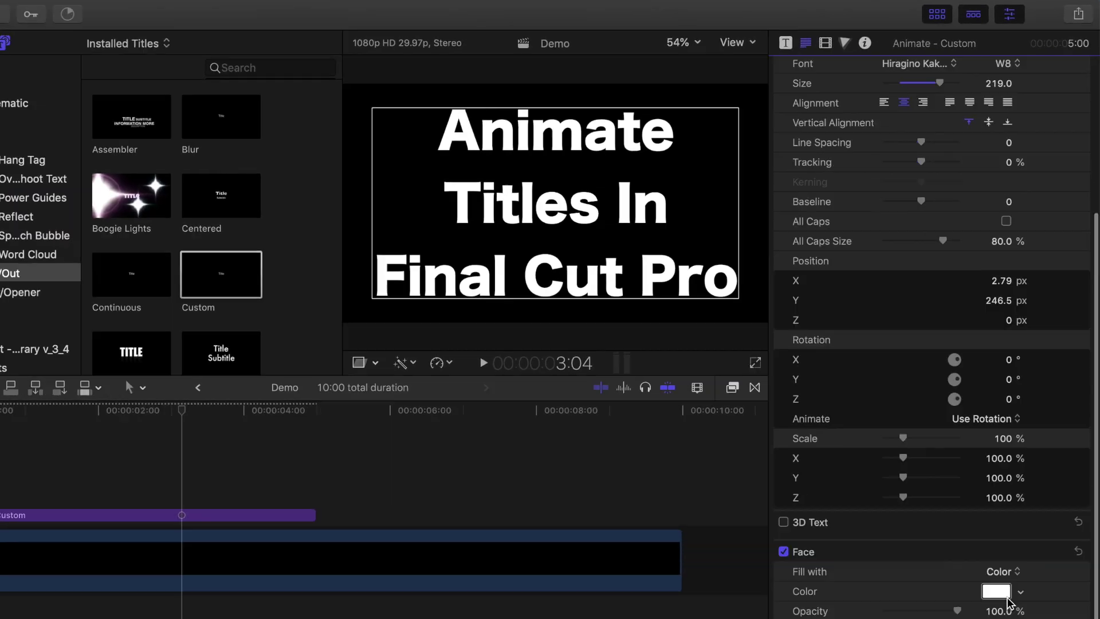
pyautogui.click(960, 618)
pyautogui.click(354, 618)
pyautogui.click(619, 571)
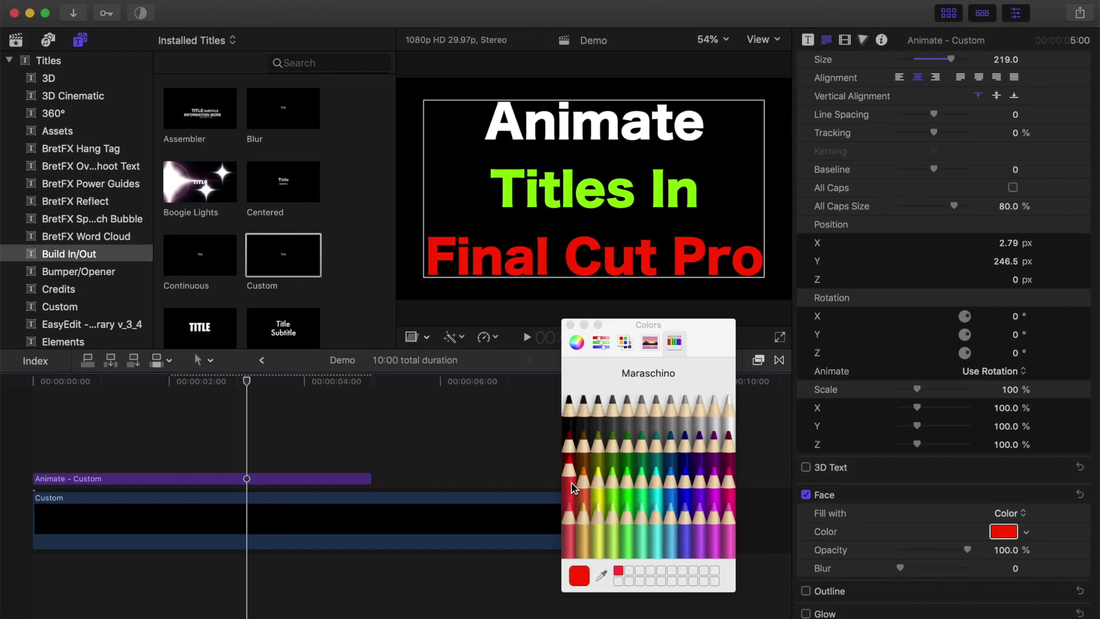
pyautogui.scroll(10, 945, 172)
pyautogui.moveTo(837, 73); pyautogui.dragTo(797, 76)
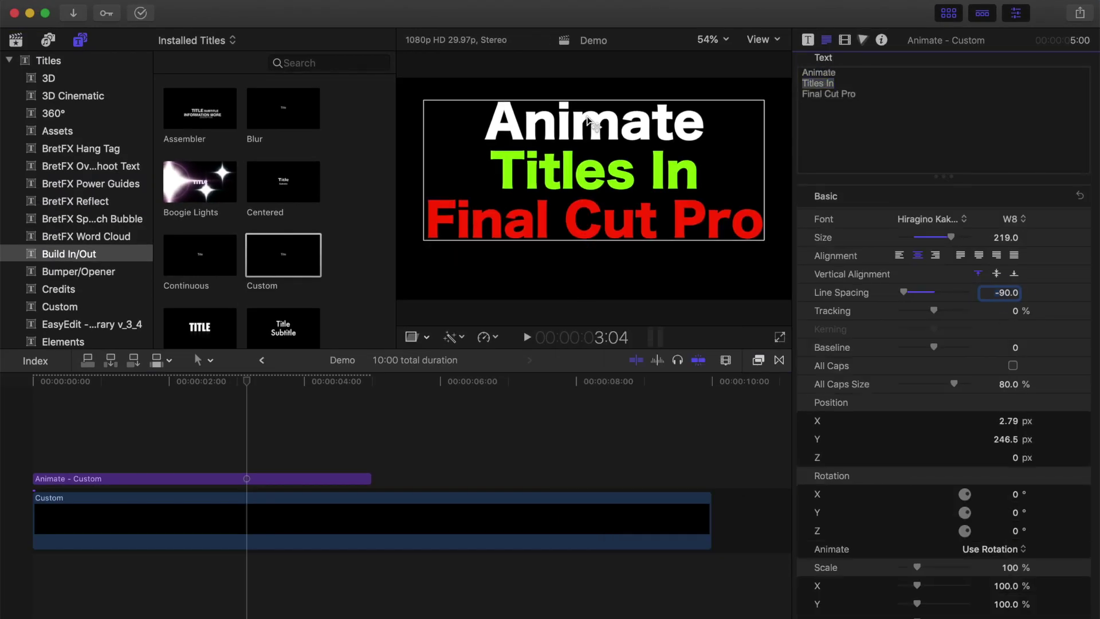
pyautogui.moveTo(589, 121); pyautogui.dragTo(589, 139)
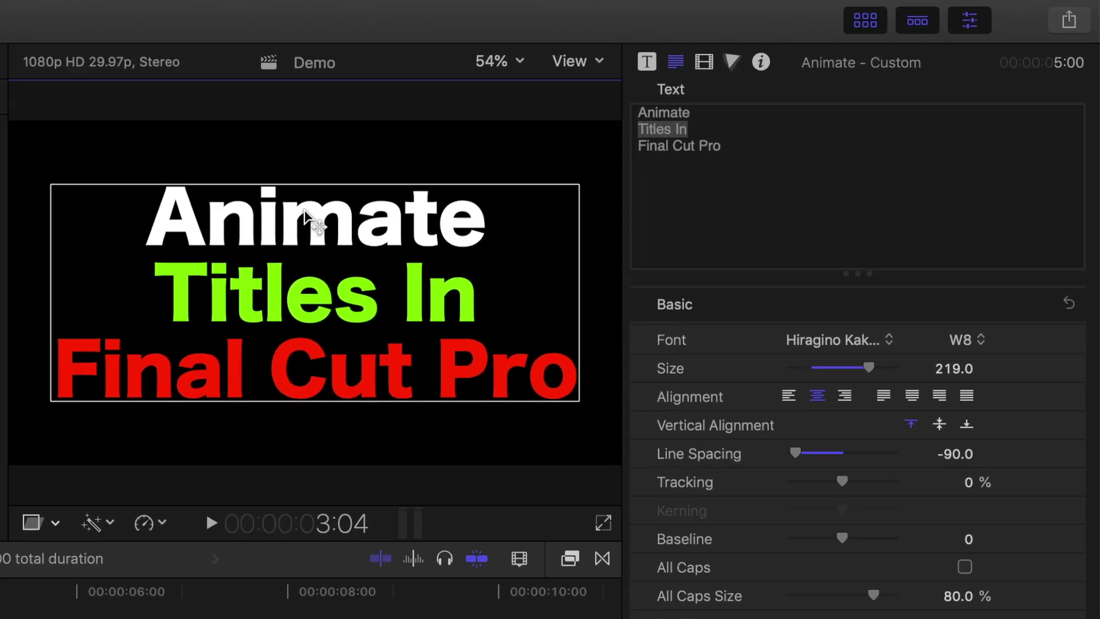
# With the title clip selected at its start, scrub In Position X to 170 px.
pyautogui.click(647, 61)
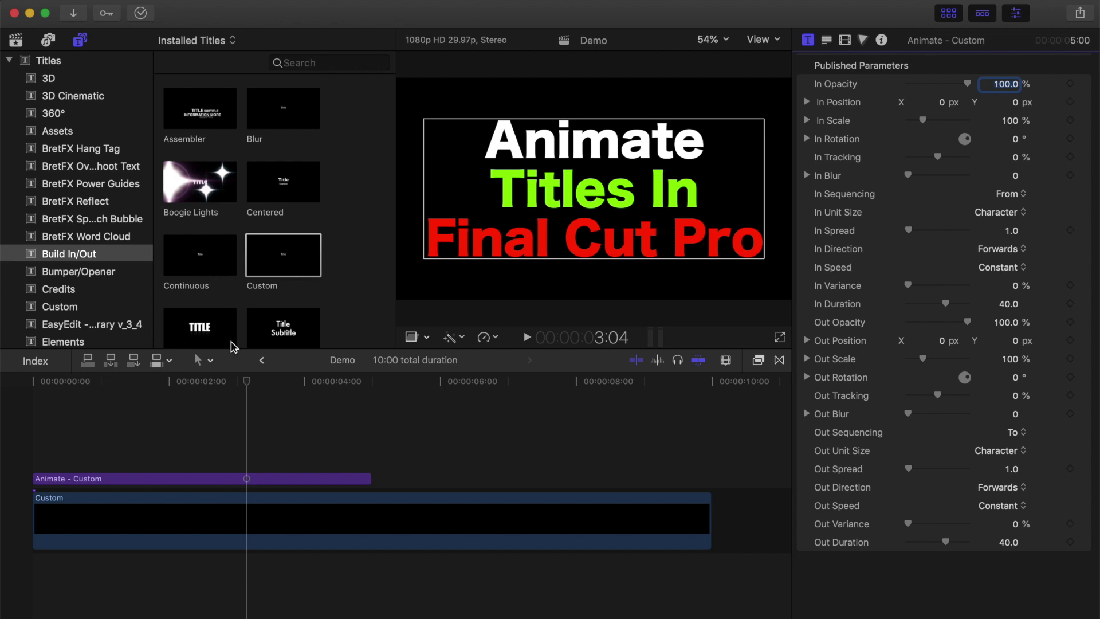
pyautogui.moveTo(246, 382); pyautogui.dragTo(34, 401)
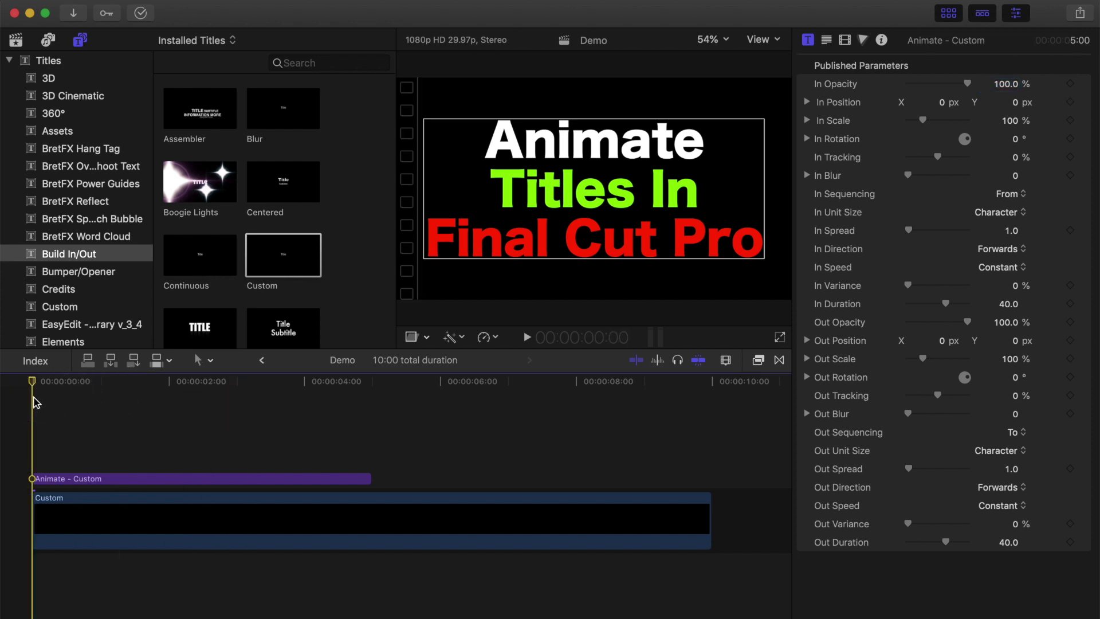
pyautogui.click(80, 478)
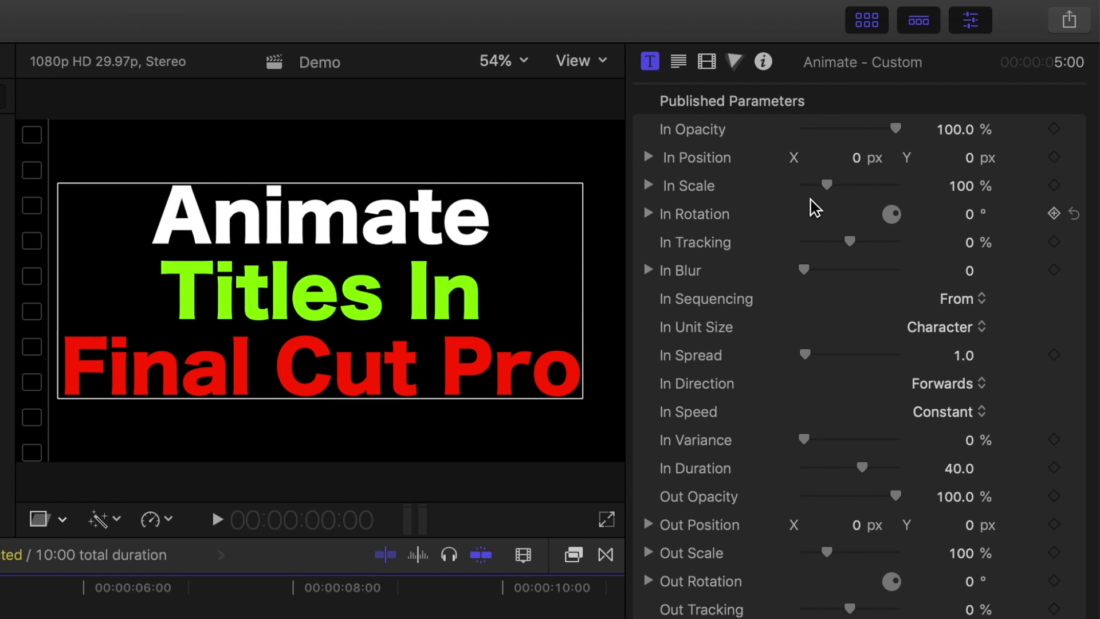
pyautogui.click(856, 160)
pyautogui.moveTo(856, 160); pyautogui.dragTo(954, 161)
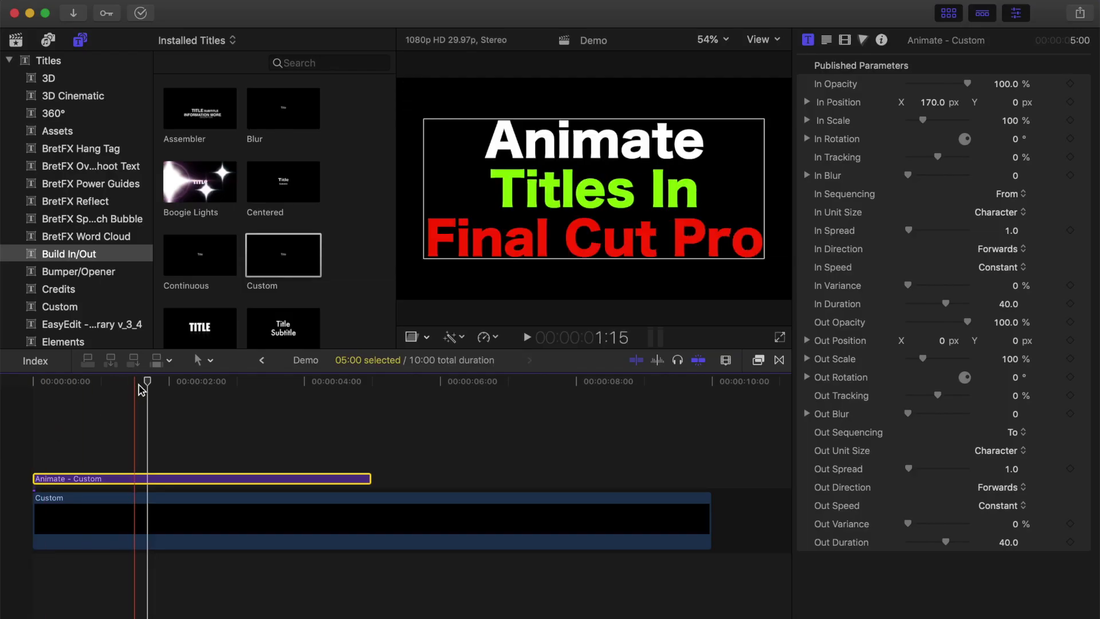
# Switch In Unit Size from Character to All, then to Line, previewing the entrance each time.
pyautogui.moveTo(140, 381); pyautogui.dragTo(74, 383)
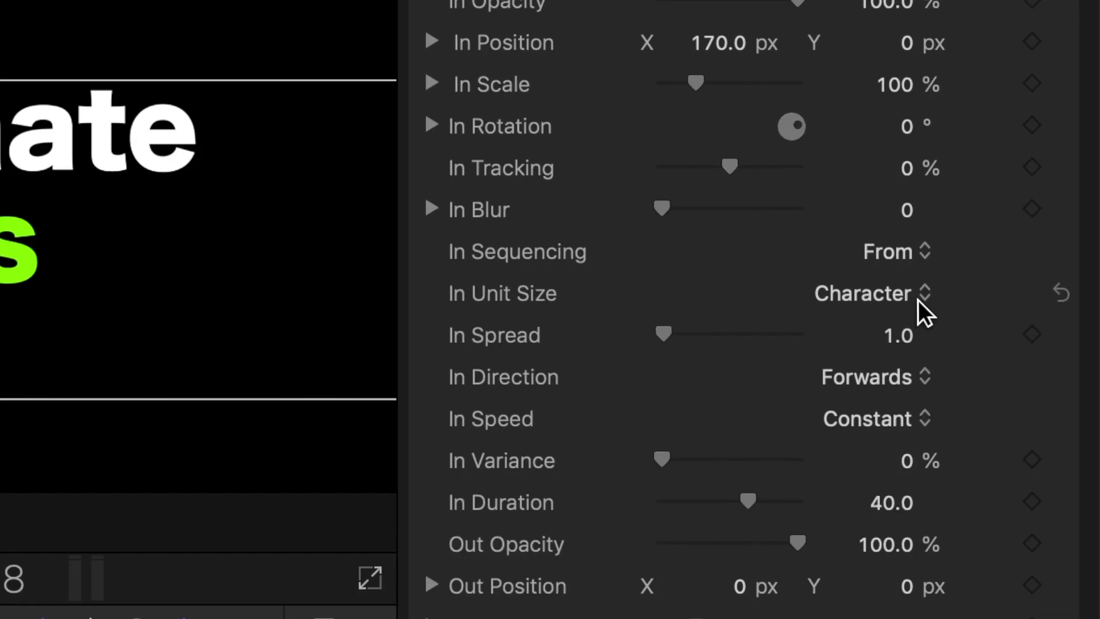
pyautogui.click(920, 298)
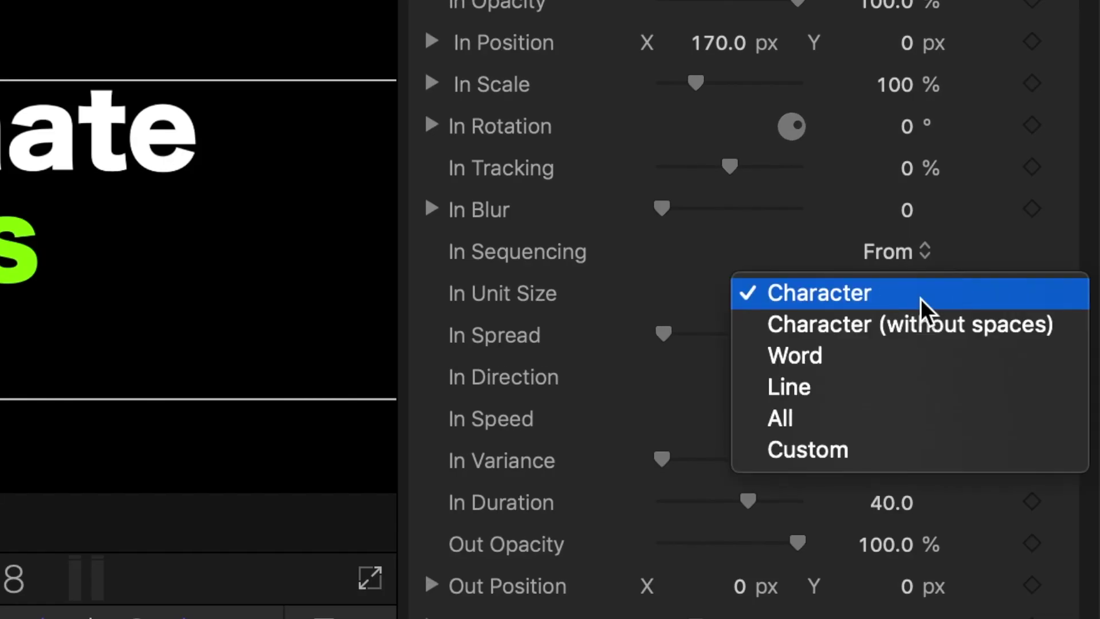
pyautogui.click(874, 416)
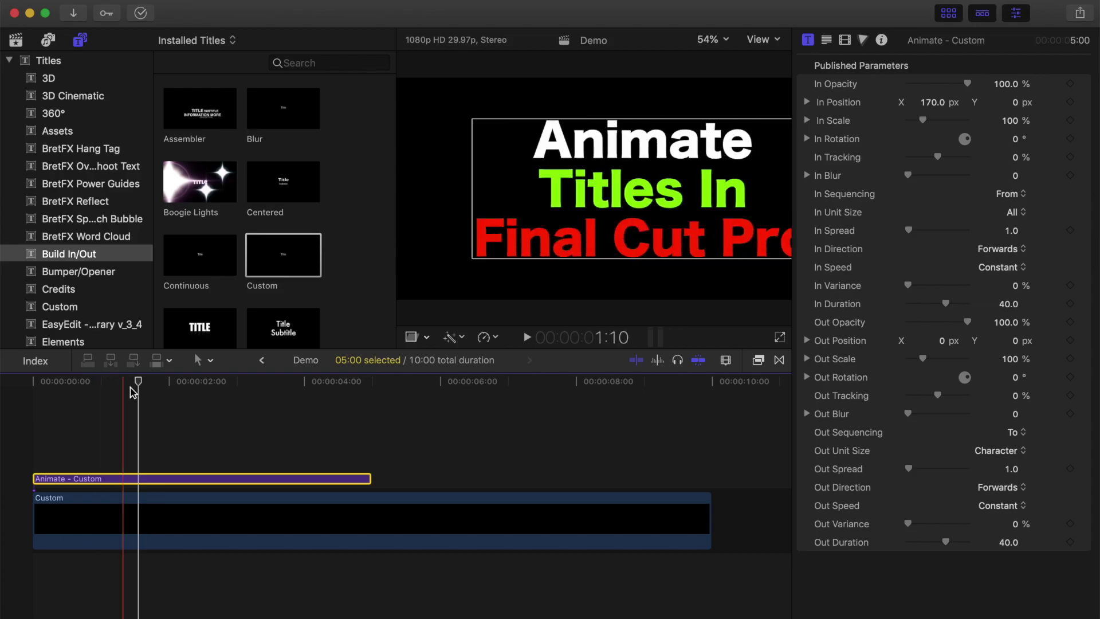
pyautogui.click(89, 380)
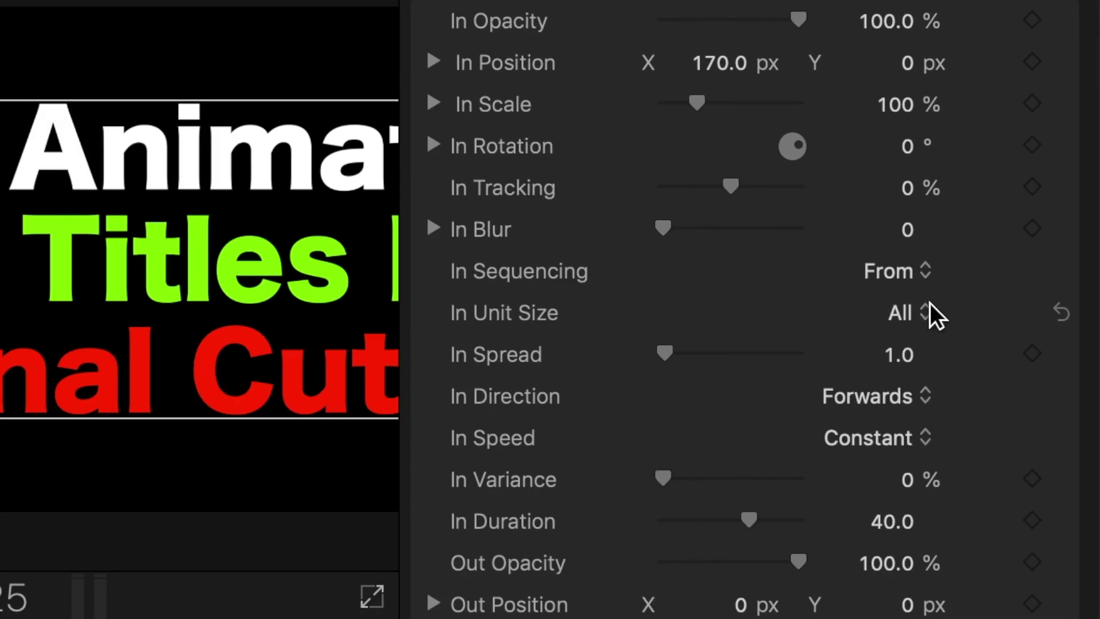
pyautogui.click(925, 312)
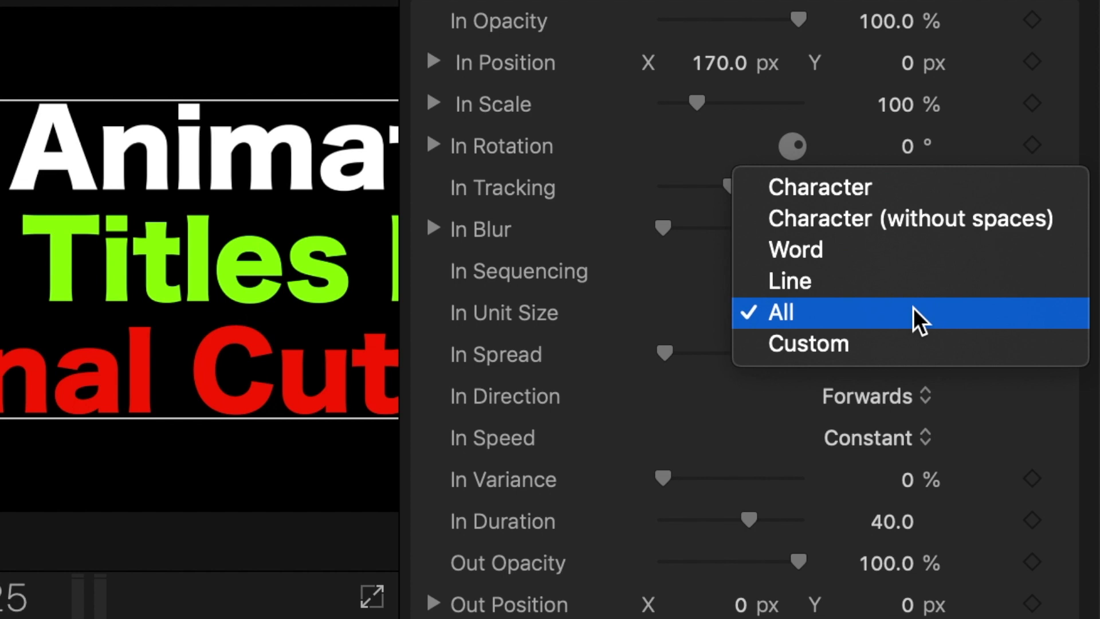
pyautogui.click(912, 281)
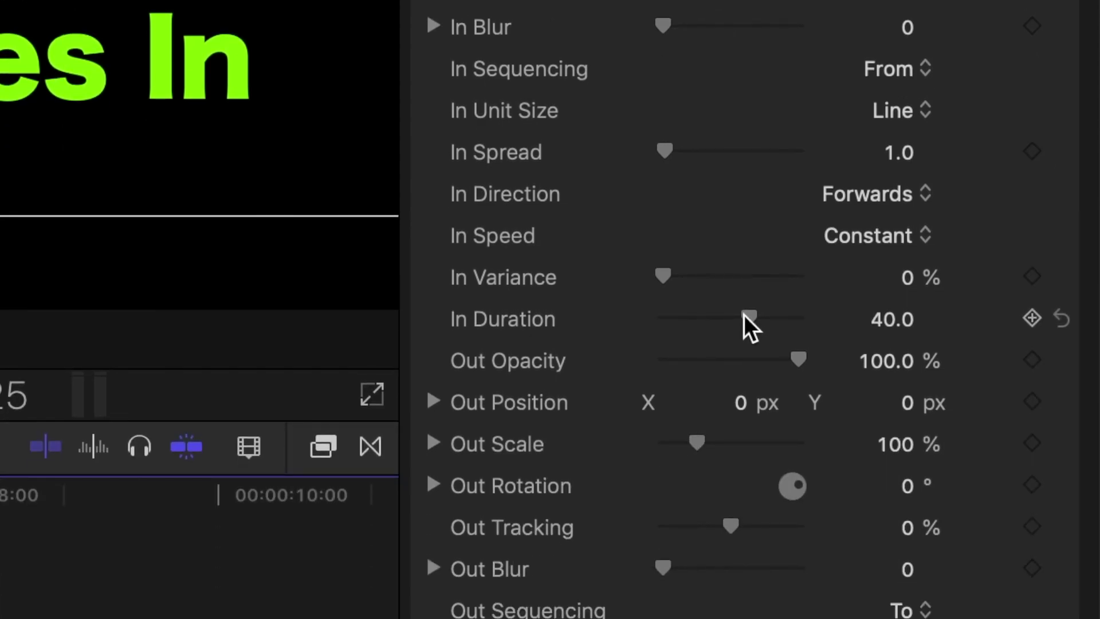
# Shorten In Duration to about 28 and set In Speed to Decelerate.
pyautogui.moveTo(744, 314); pyautogui.dragTo(719, 319)
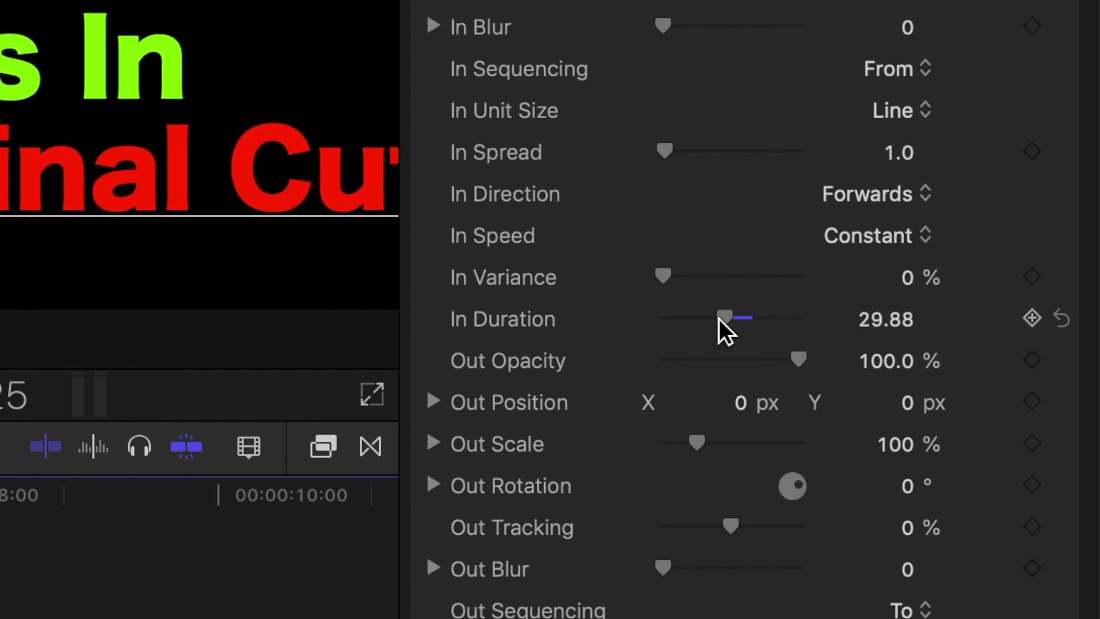
pyautogui.click(927, 243)
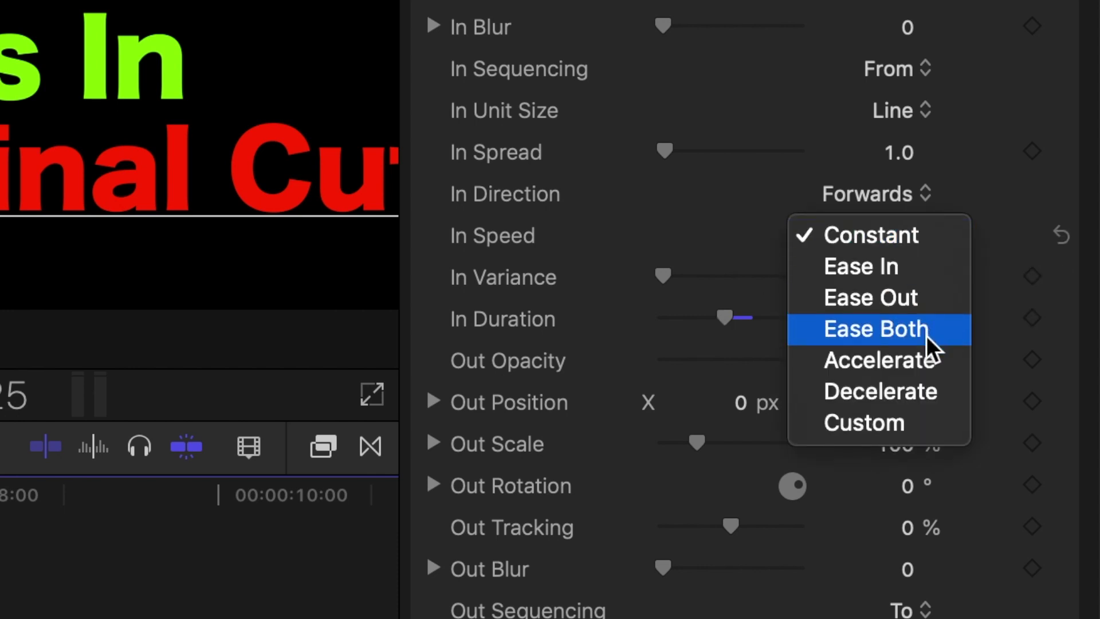
pyautogui.click(933, 388)
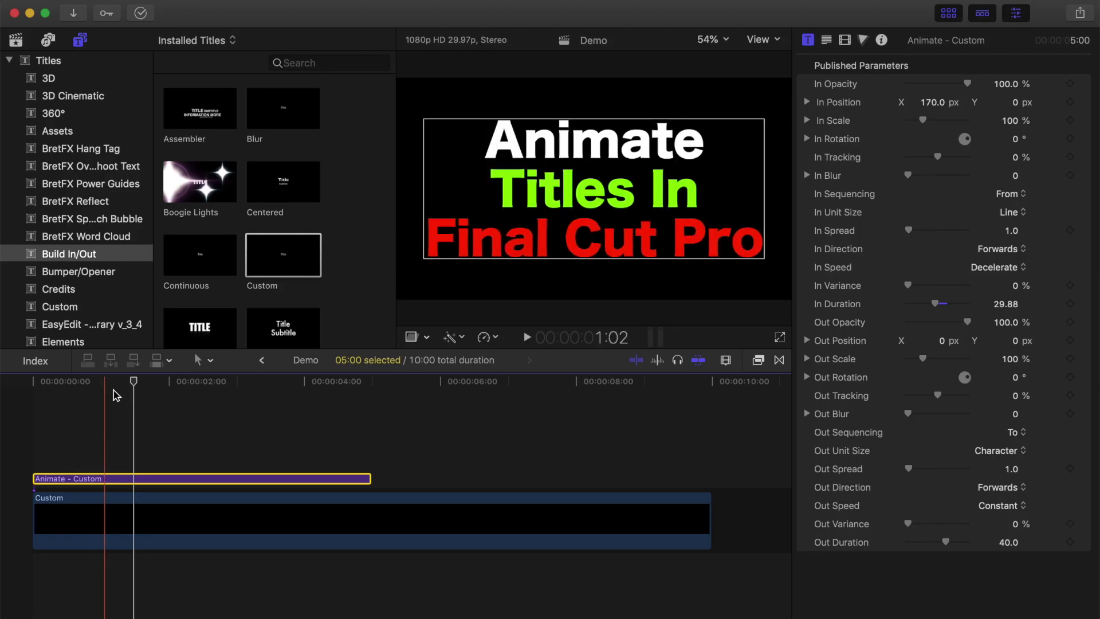
pyautogui.moveTo(133, 381); pyautogui.dragTo(40, 386)
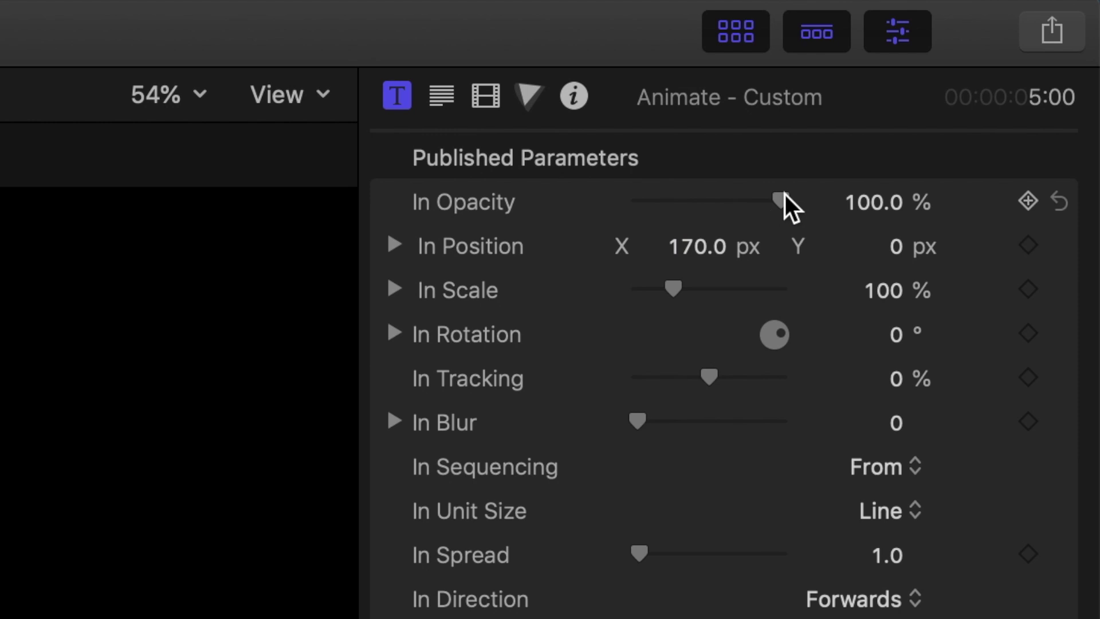
# Drop In Opacity to 0% and play back the build-in.
pyautogui.click(784, 193)
pyautogui.moveTo(784, 193); pyautogui.dragTo(611, 204)
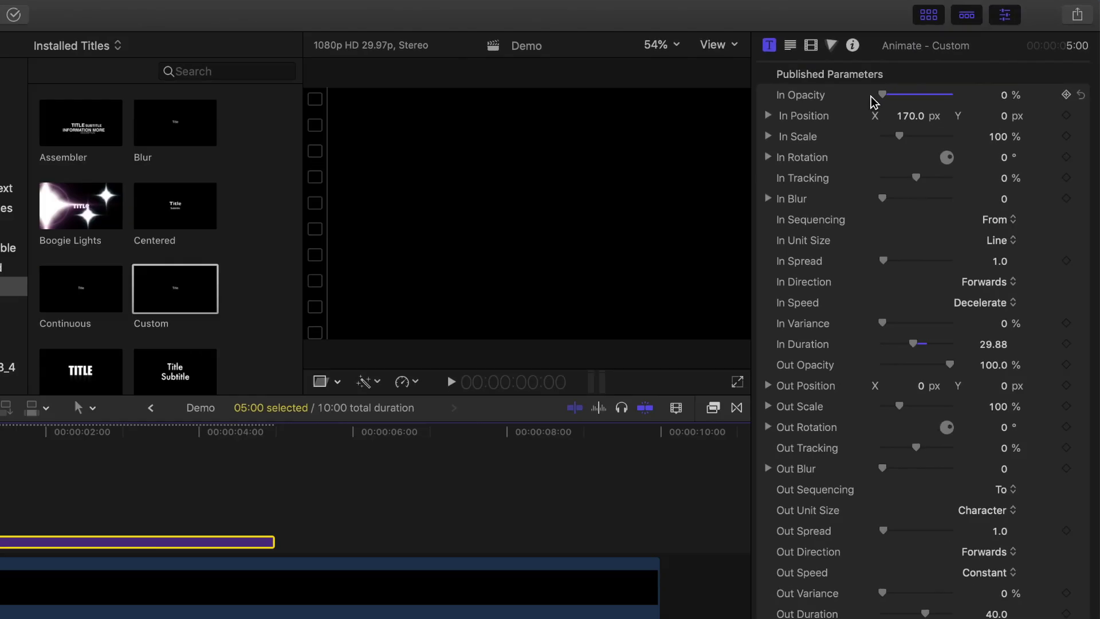
pyautogui.press('space')
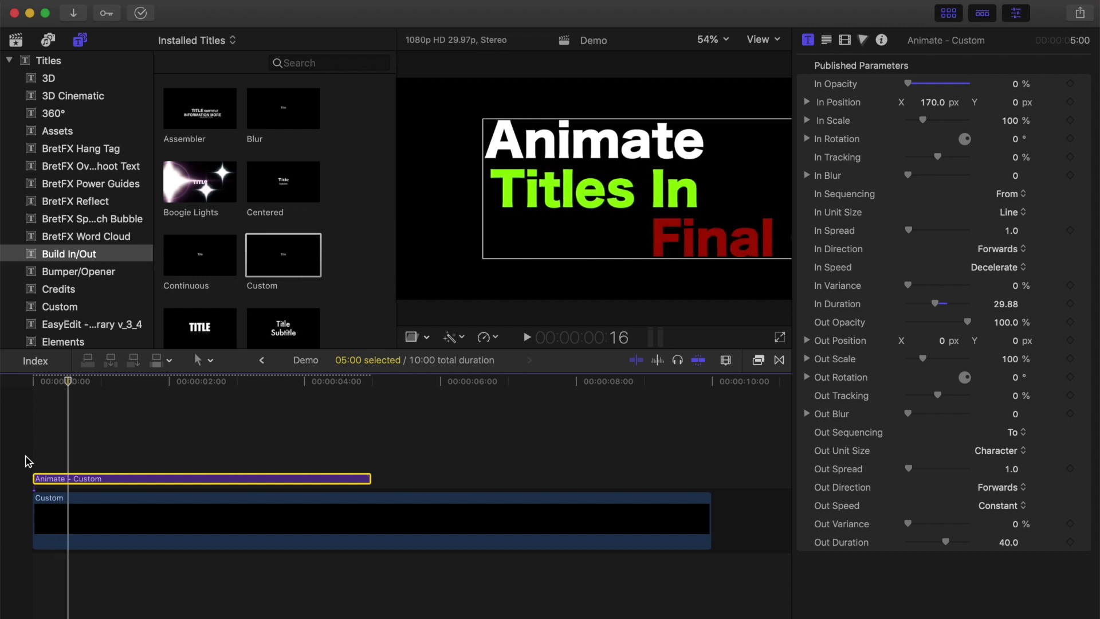
pyautogui.moveTo(83, 381); pyautogui.dragTo(62, 389)
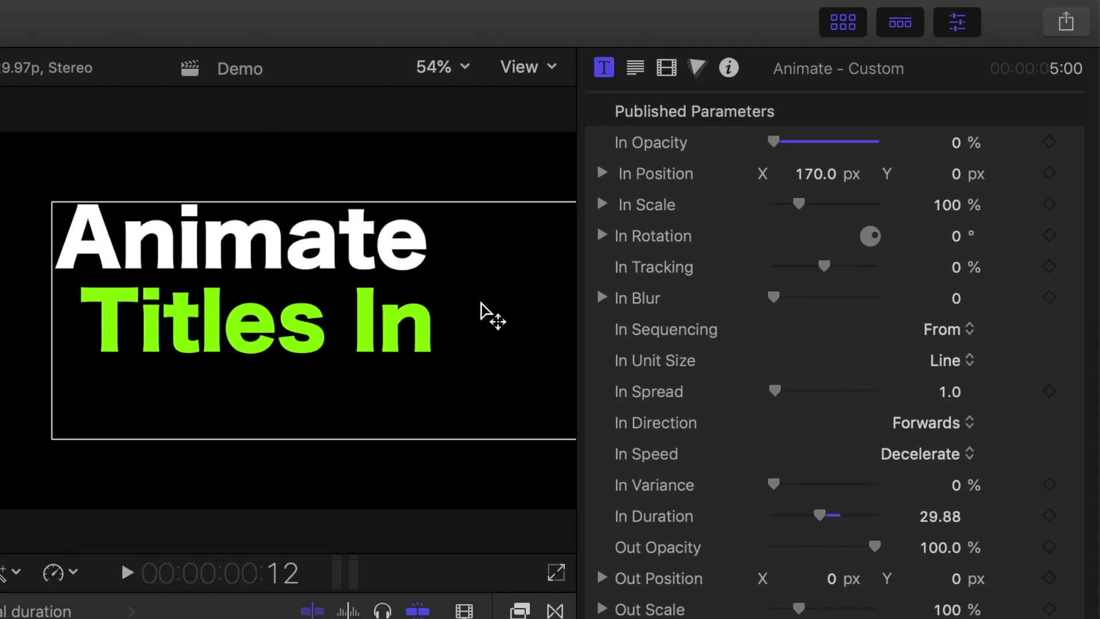
# Expand In Blur and raise its X value to 100.
pyautogui.click(602, 297)
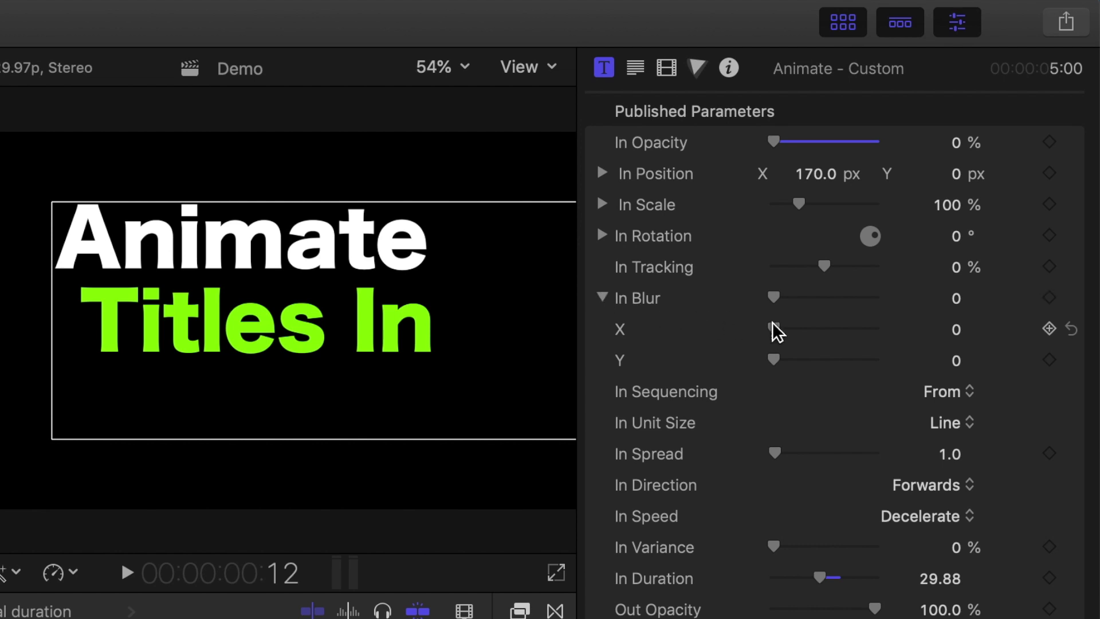
pyautogui.moveTo(779, 332); pyautogui.dragTo(887, 338)
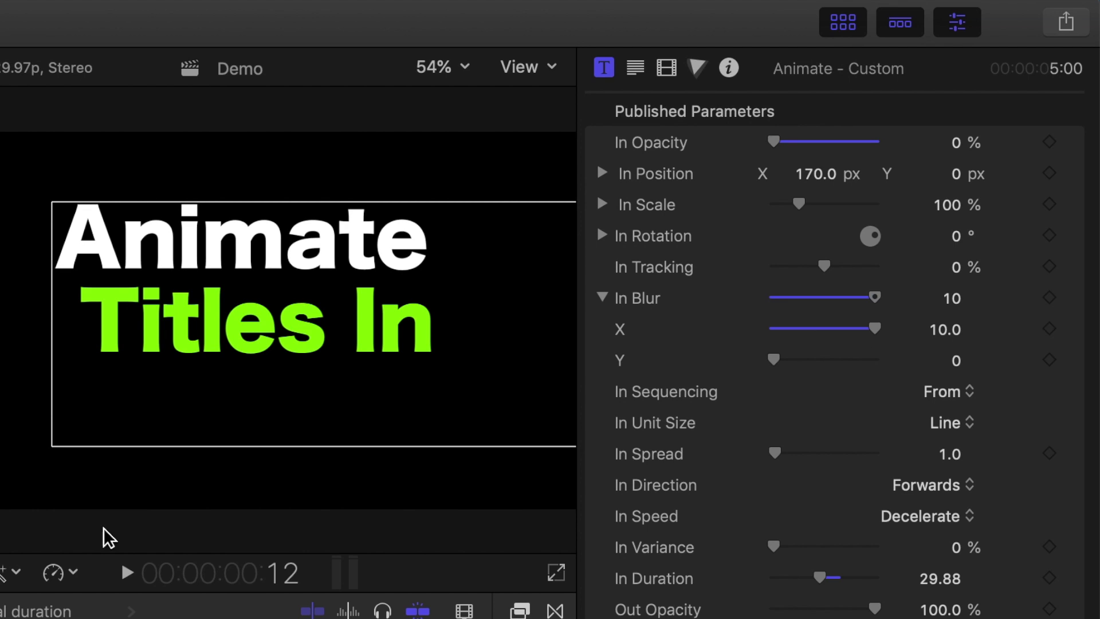
pyautogui.press('Left')
pyautogui.press('Left')
pyautogui.press('Left')
pyautogui.press('Left')
pyautogui.press('Left')
pyautogui.press('Left')
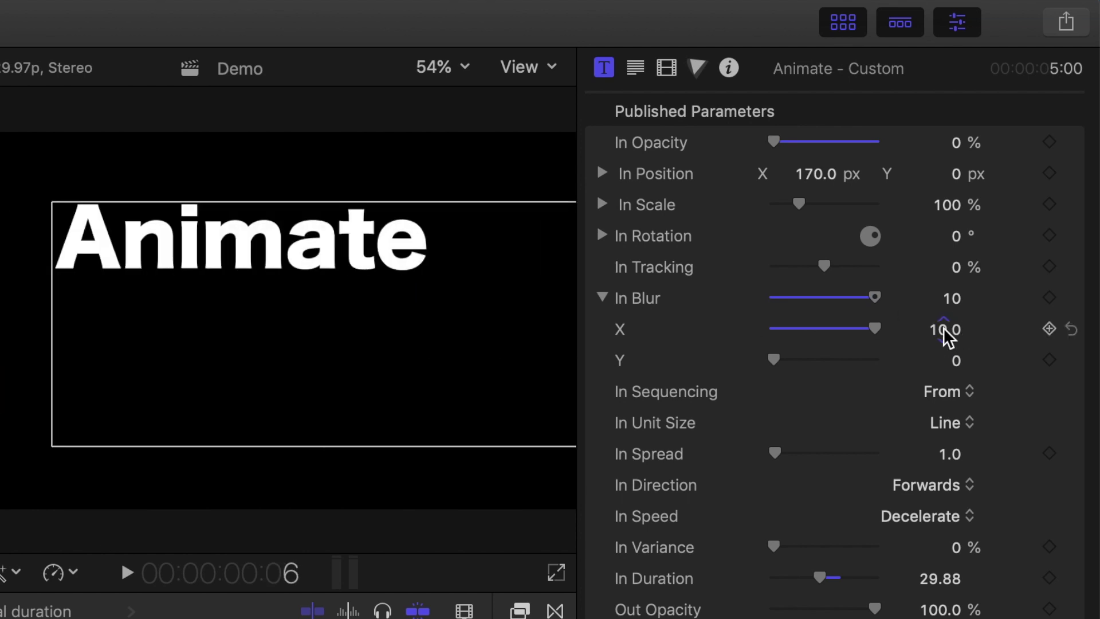
pyautogui.moveTo(943, 327); pyautogui.dragTo(943, 269)
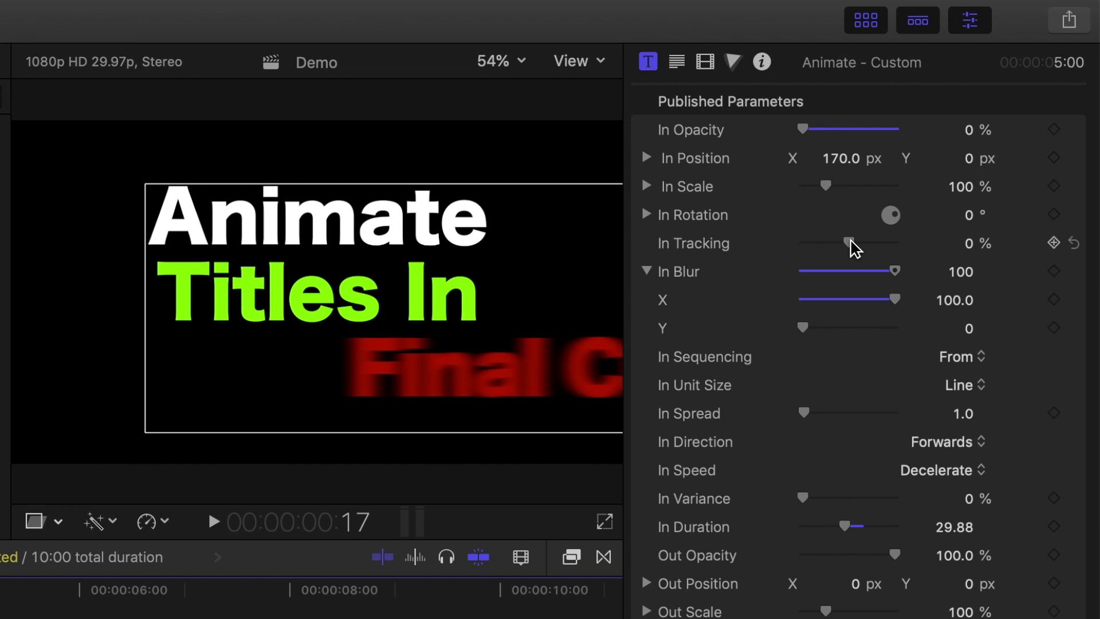
# Set In Tracking to 100% and scrub through the line build-ins.
pyautogui.moveTo(851, 242); pyautogui.dragTo(916, 245)
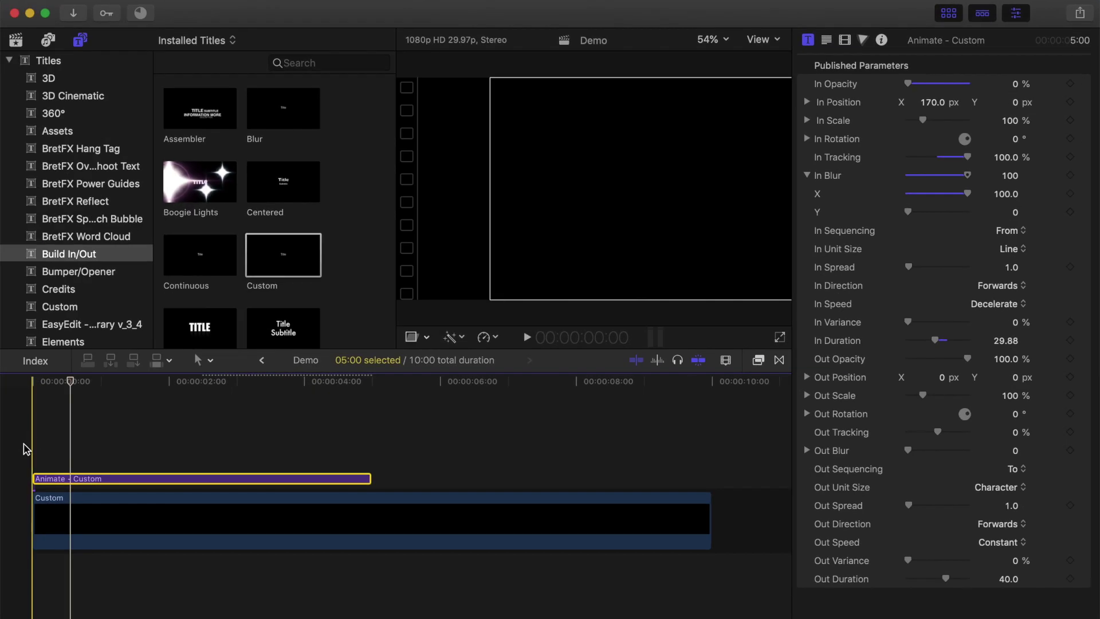
pyautogui.moveTo(34, 381); pyautogui.dragTo(43, 387)
pyautogui.press('Right')
pyautogui.press('Right')
pyautogui.press('Right')
pyautogui.press('Right')
pyautogui.press('Right')
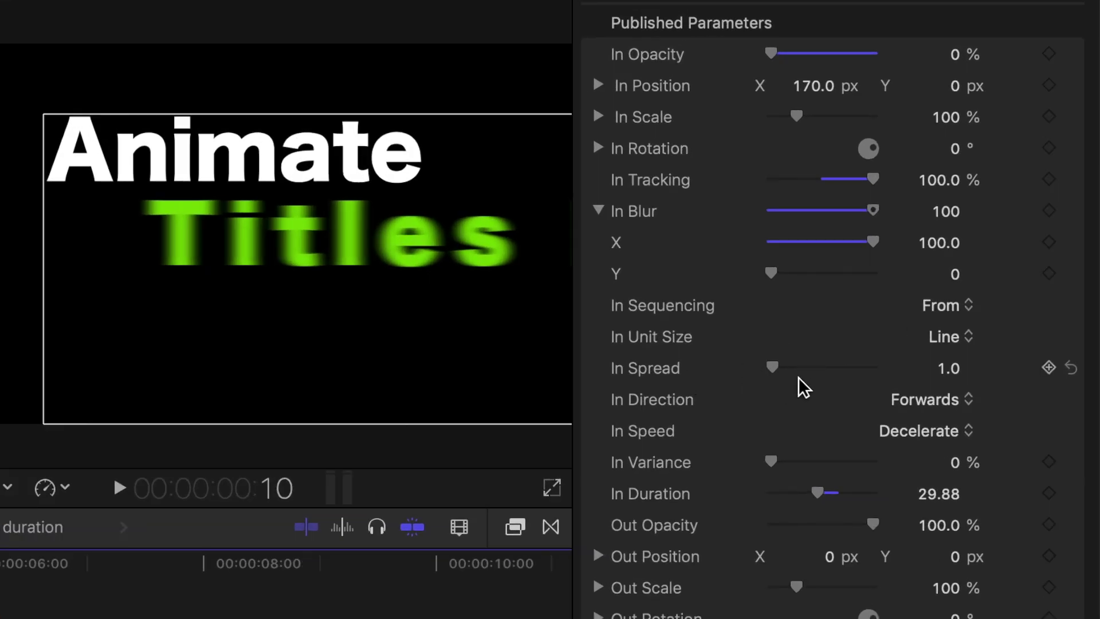
# Enter 2 for In Spread and replay the build-in from the timeline start.
pyautogui.click(949, 370)
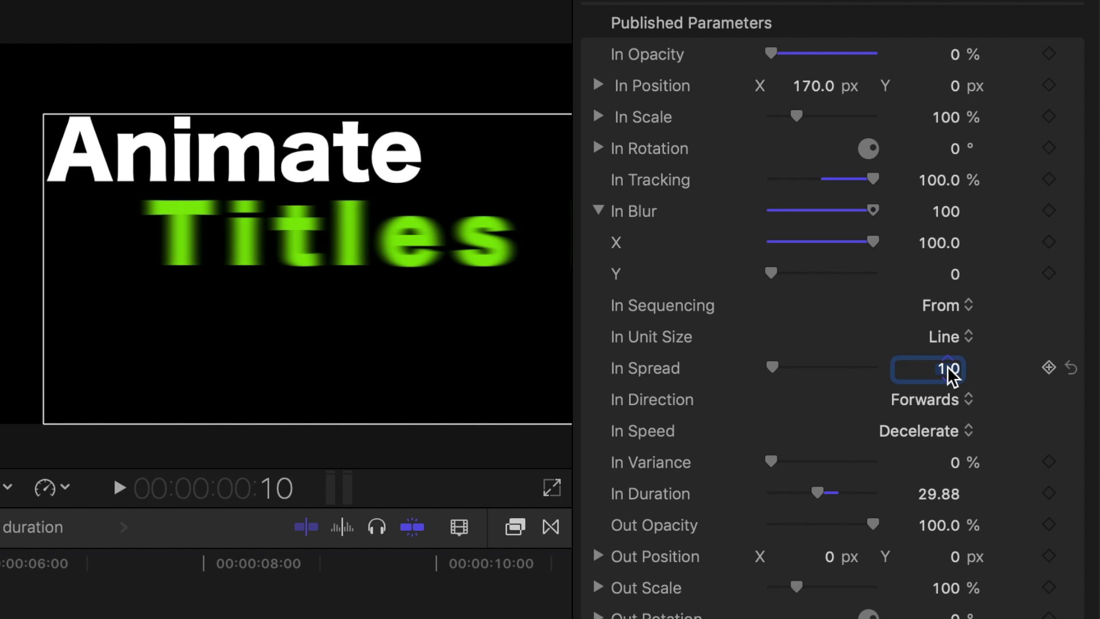
pyautogui.write('2.')
pyautogui.press('Return')
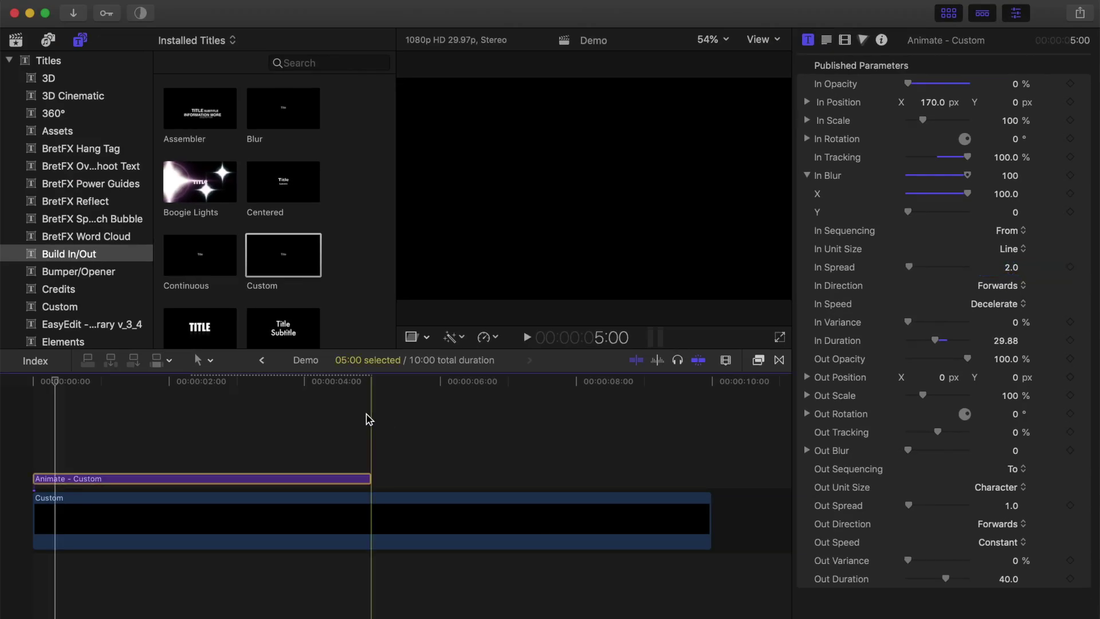
pyautogui.press('Home')
pyautogui.press('space')
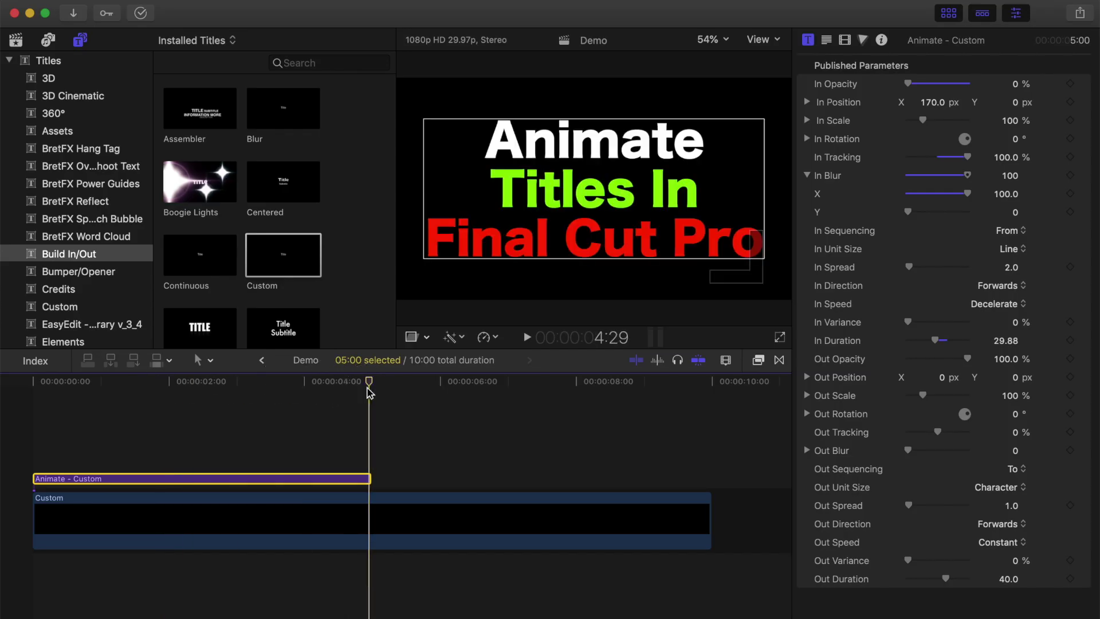
# Expand Out Position and raise its Z value to about 217.9 px.
pyautogui.click(808, 377)
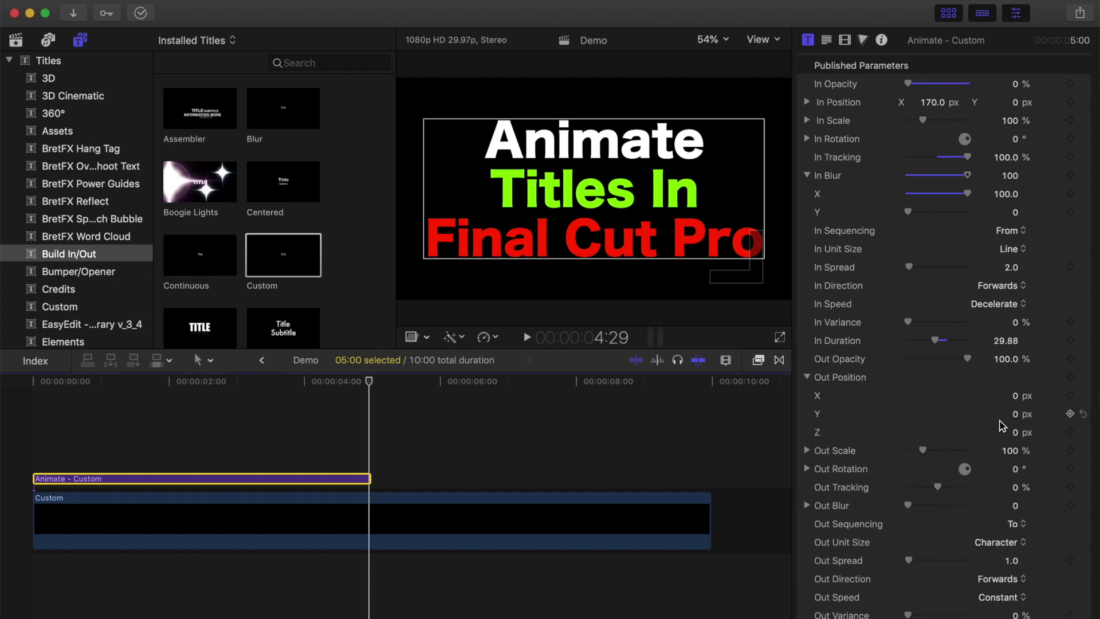
pyautogui.moveTo(1015, 435); pyautogui.dragTo(1024, 352)
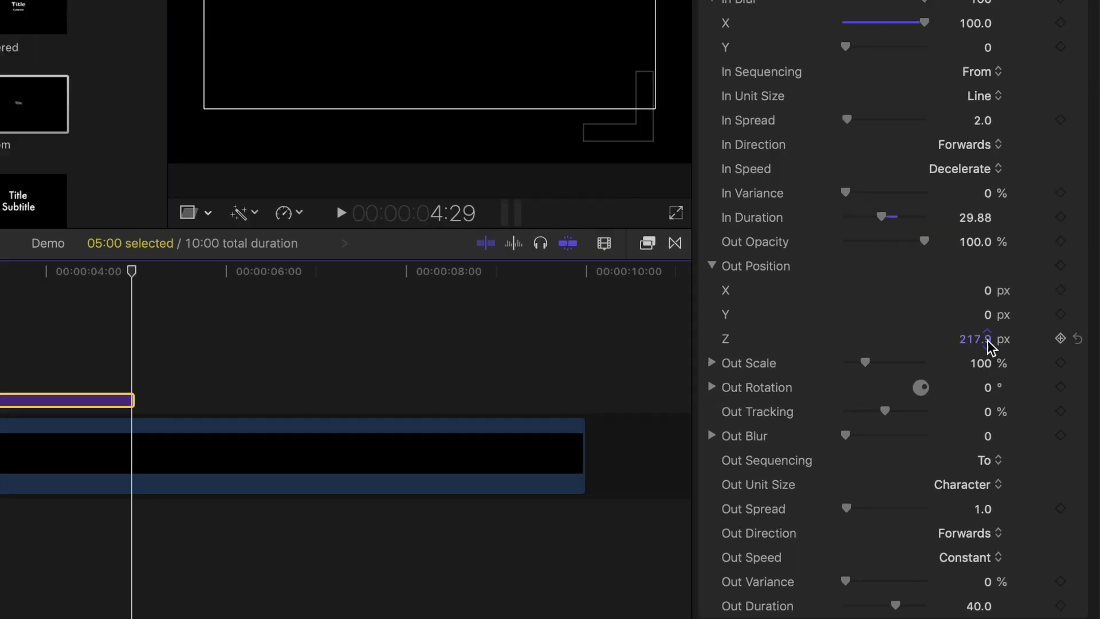
# Set Out Unit Size to All, Out Duration to 22.17, and Out Speed to Accelerate.
pyautogui.click(946, 373)
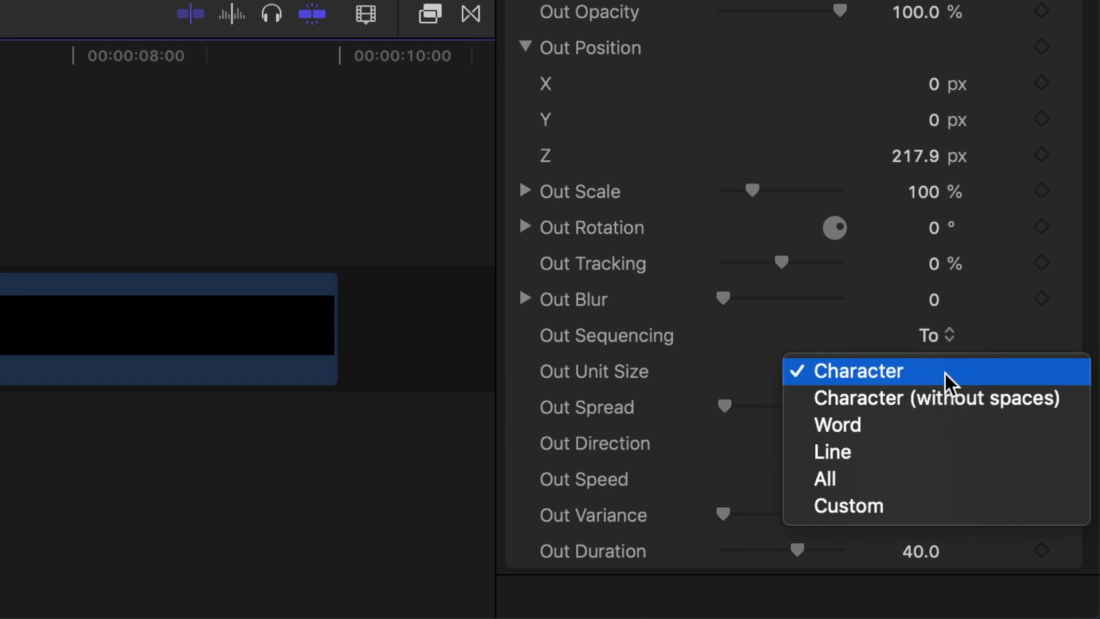
pyautogui.click(898, 476)
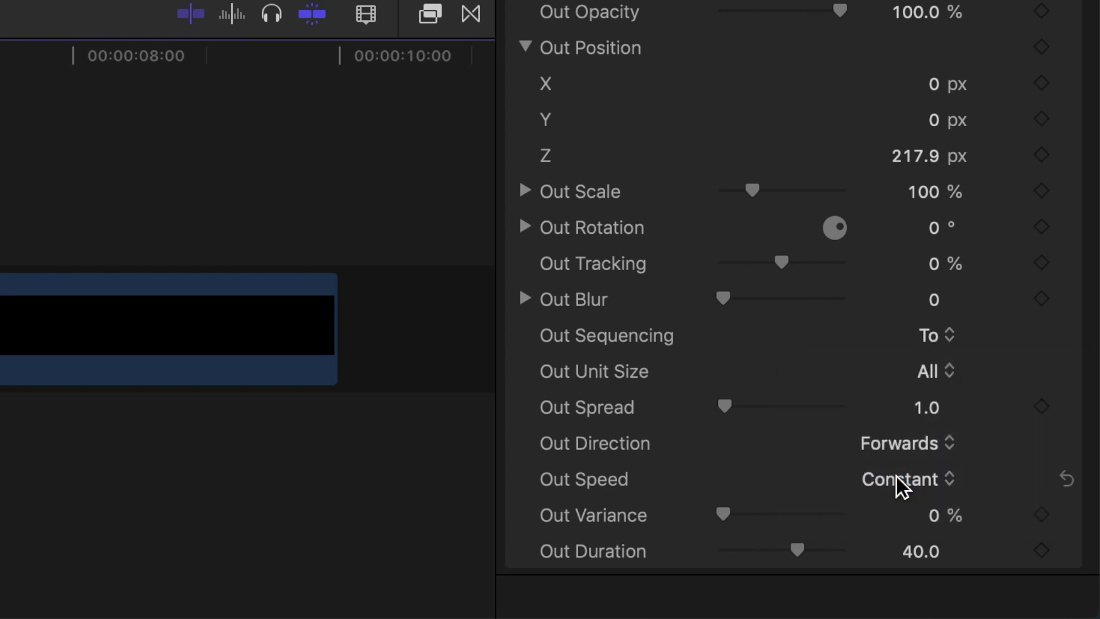
pyautogui.moveTo(806, 551); pyautogui.dragTo(762, 552)
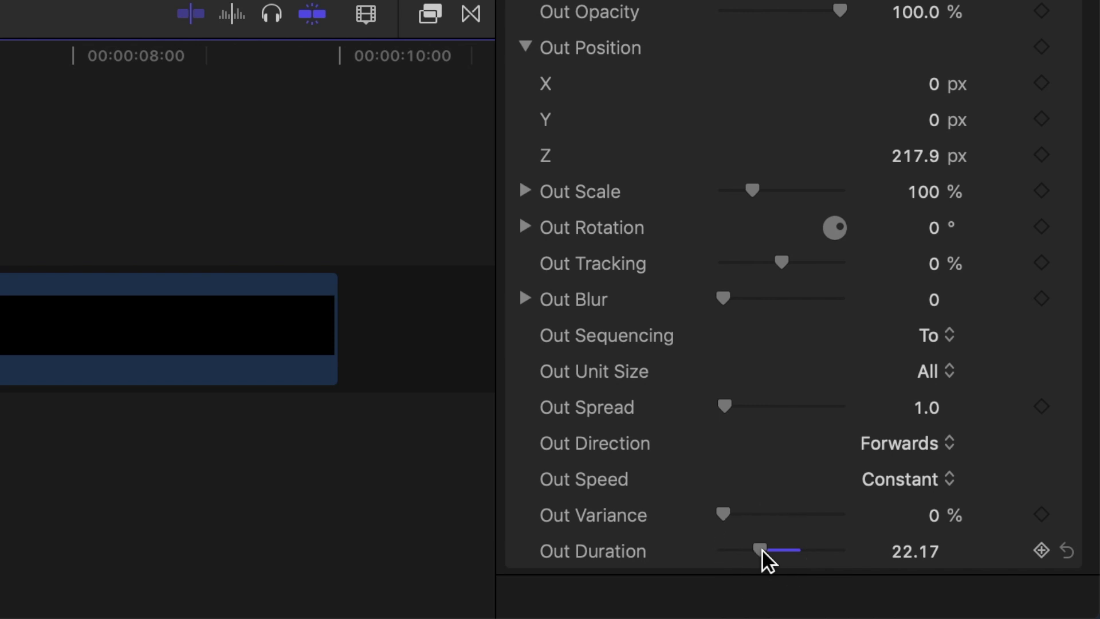
pyautogui.click(949, 478)
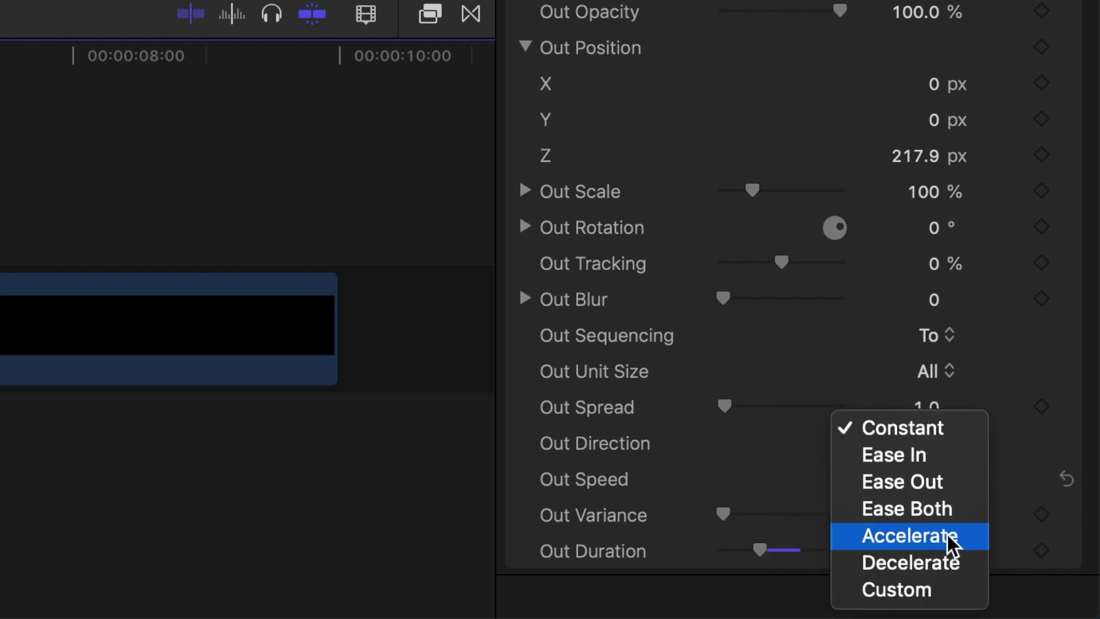
pyautogui.click(947, 535)
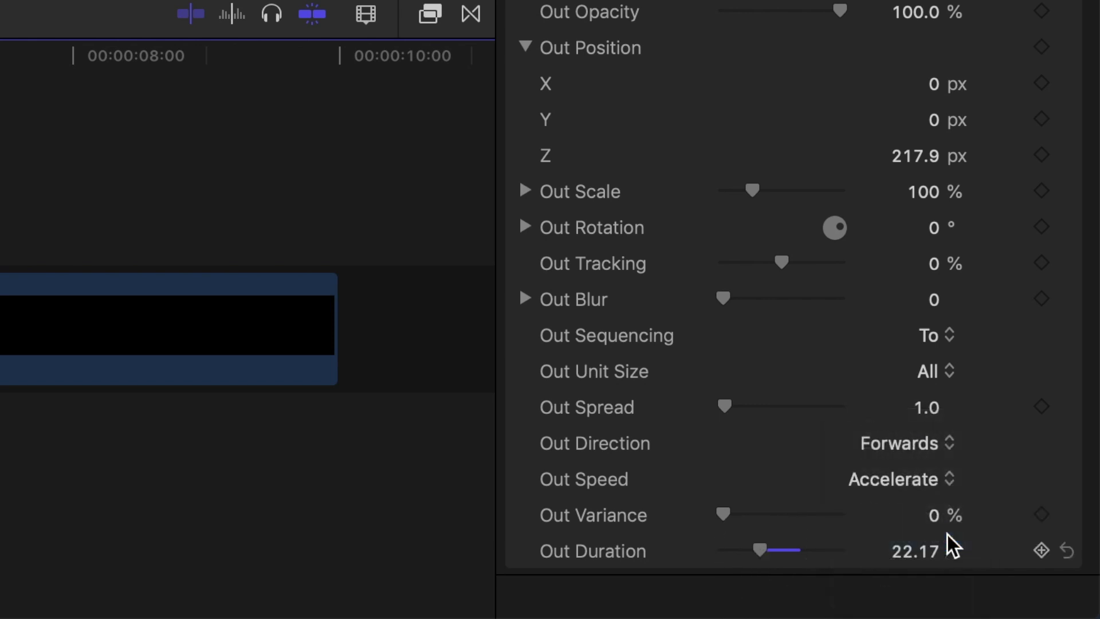
# Raise Out Blur to 6.02 and scrub back to preview the build-out.
pyautogui.click(727, 301)
pyautogui.moveTo(727, 300); pyautogui.dragTo(799, 305)
pyautogui.moveTo(0, 63); pyautogui.dragTo(0, 63)
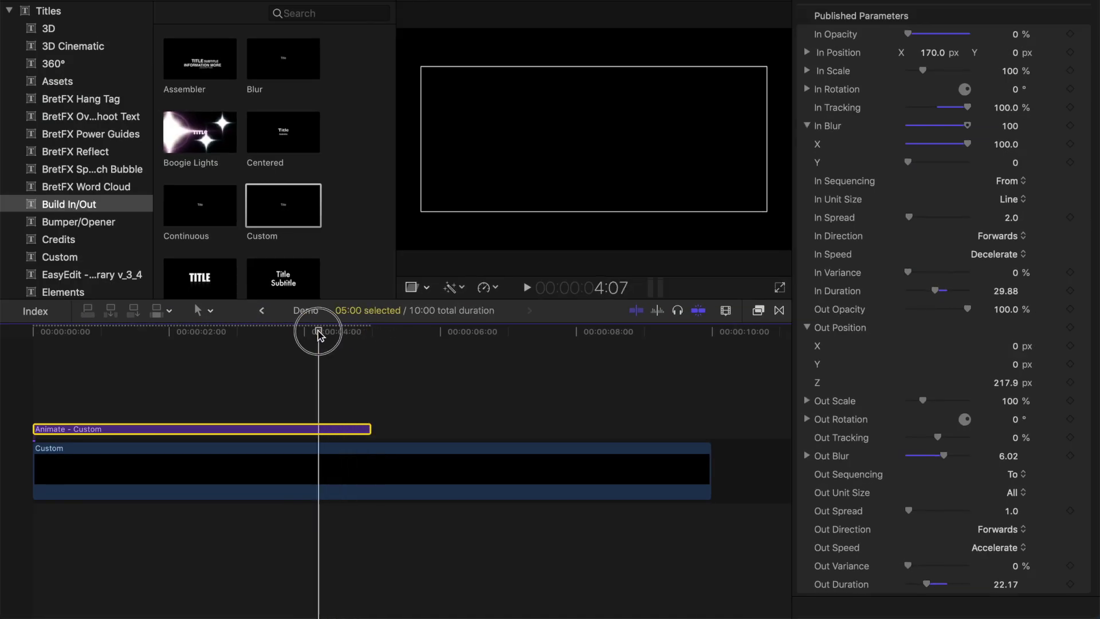
pyautogui.moveTo(319, 333); pyautogui.dragTo(274, 351)
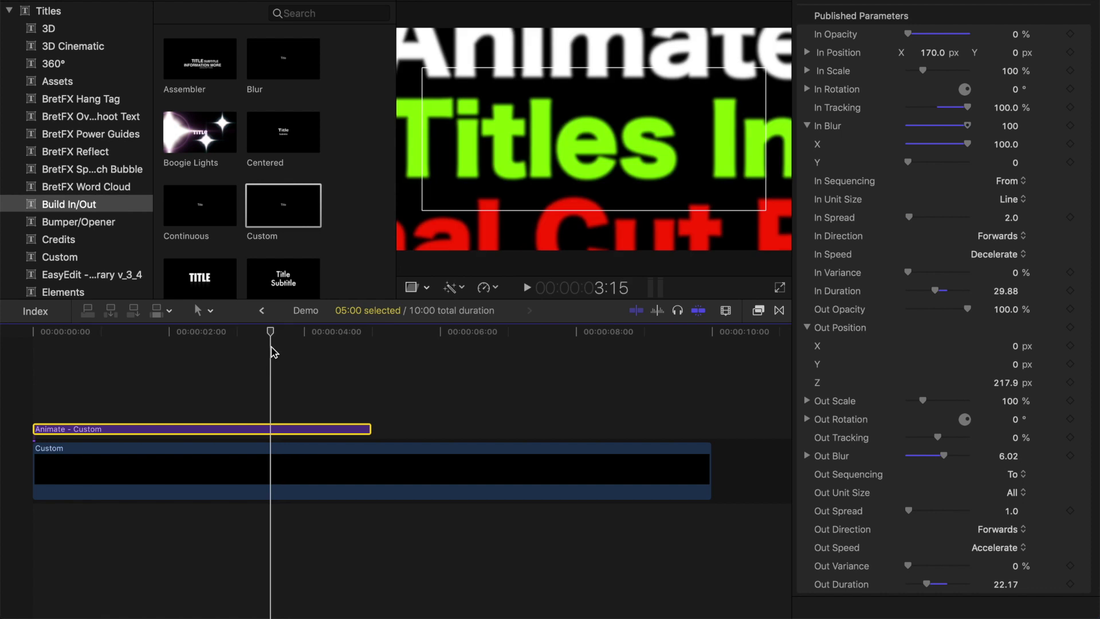